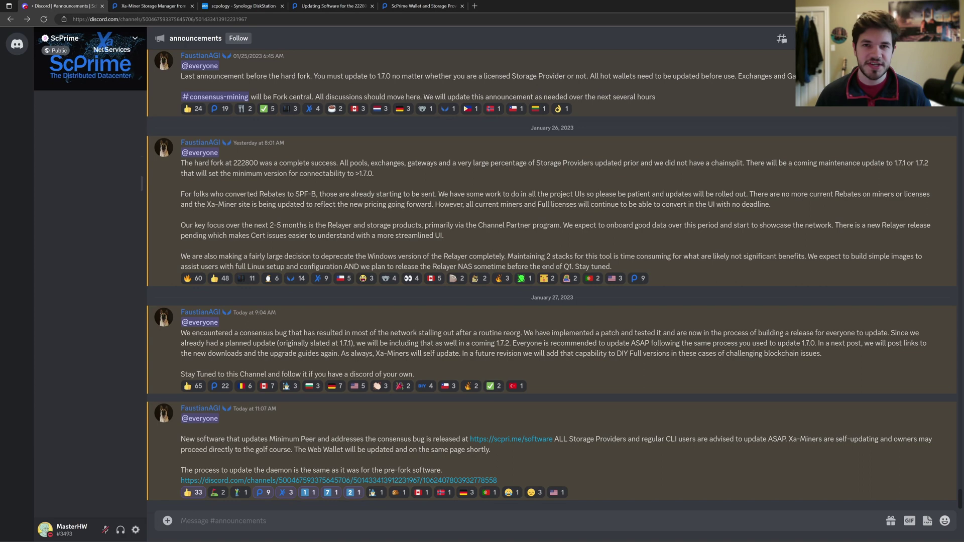
Show the Xa-Miner Storage Manager dashboard and highlight the SPD 1.7.2 version in the Summary panel.
left_click(166, 4)
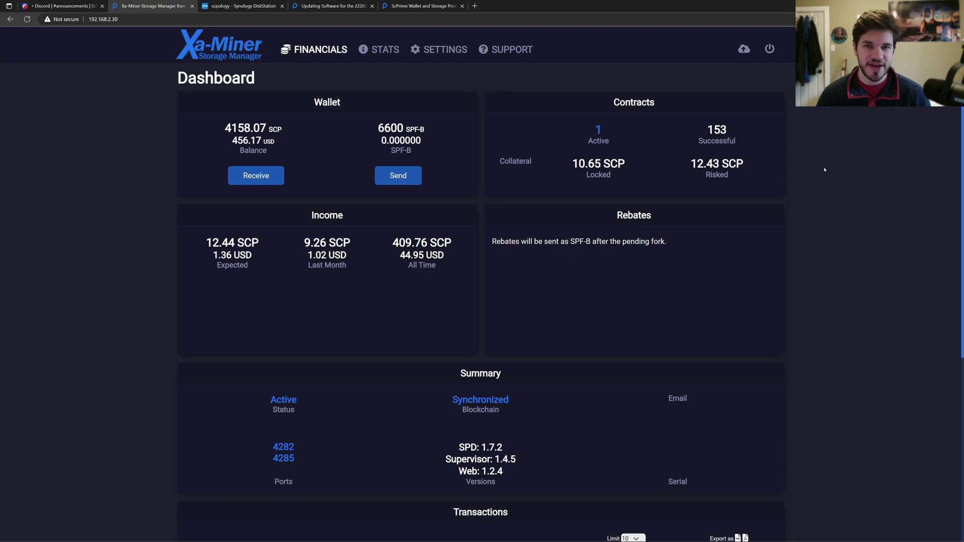
left_click_drag(508, 451, 480, 449)
left_click(857, 344)
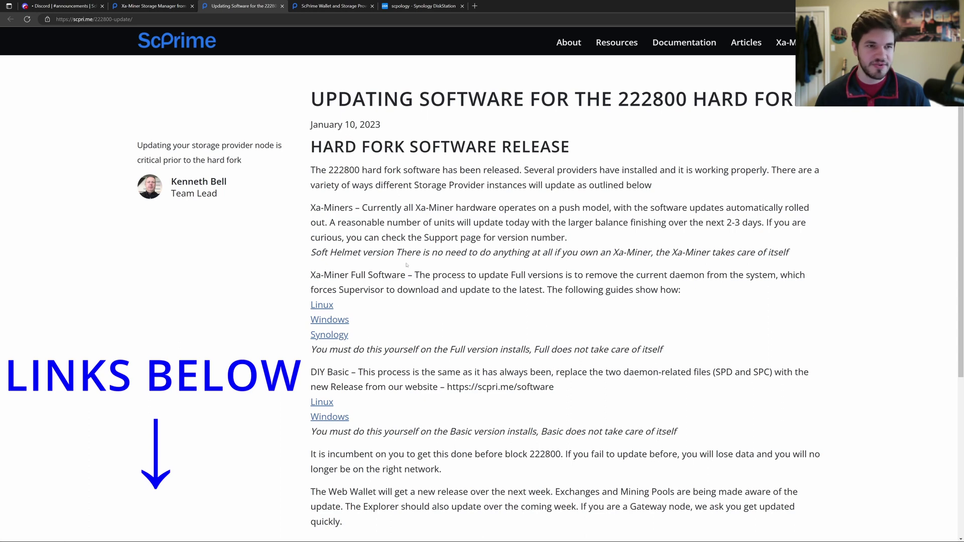
Open Docker's container list in DiskStation and switch off the xa-miner container.
left_click(418, 6)
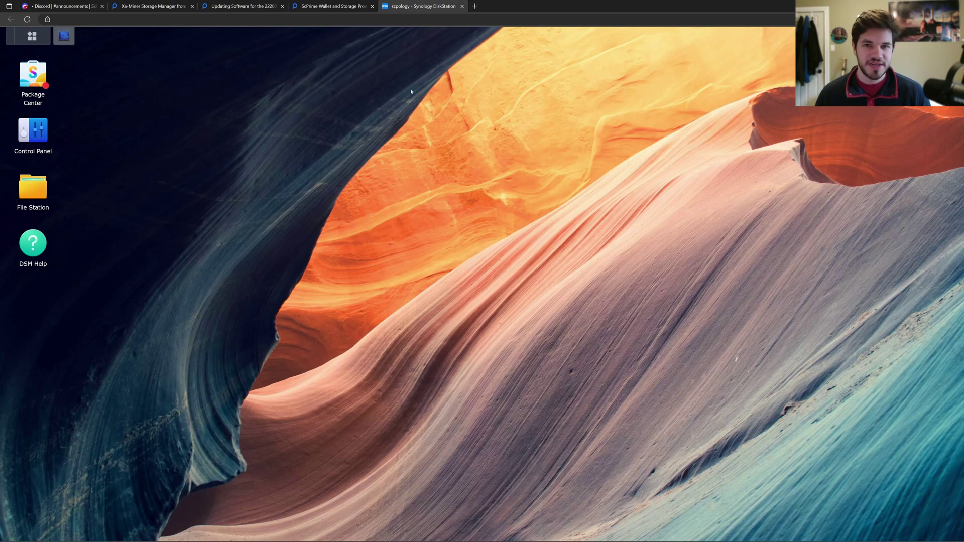
left_click(32, 36)
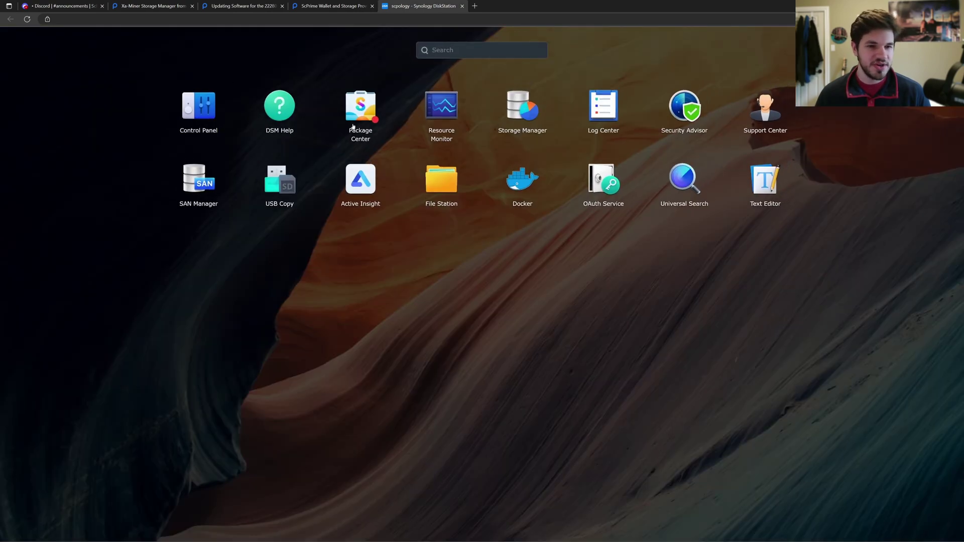
left_click(507, 184)
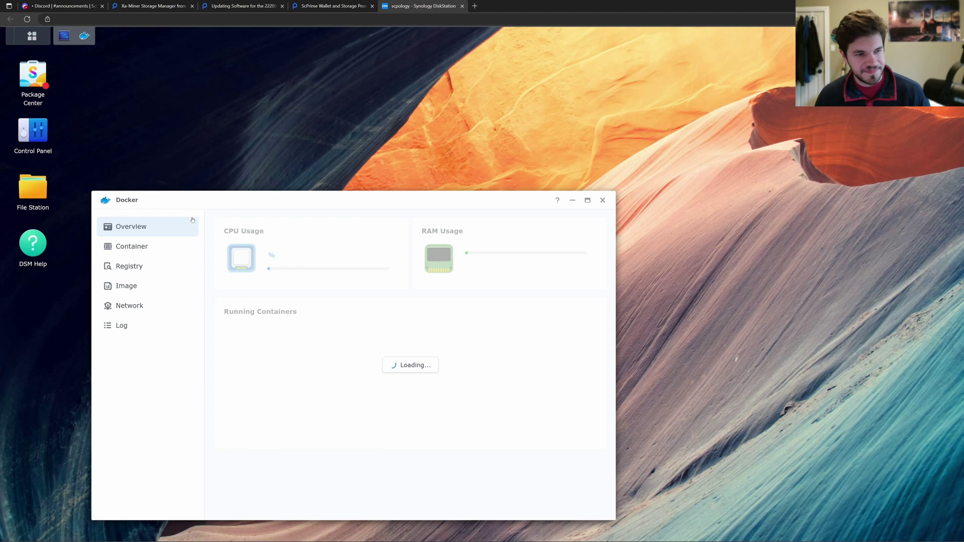
left_click(146, 246)
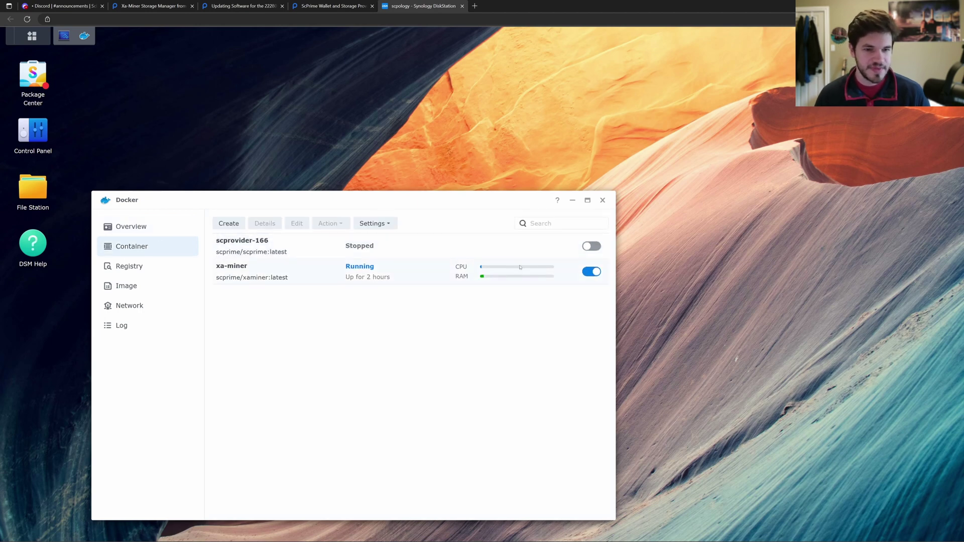
left_click(592, 272)
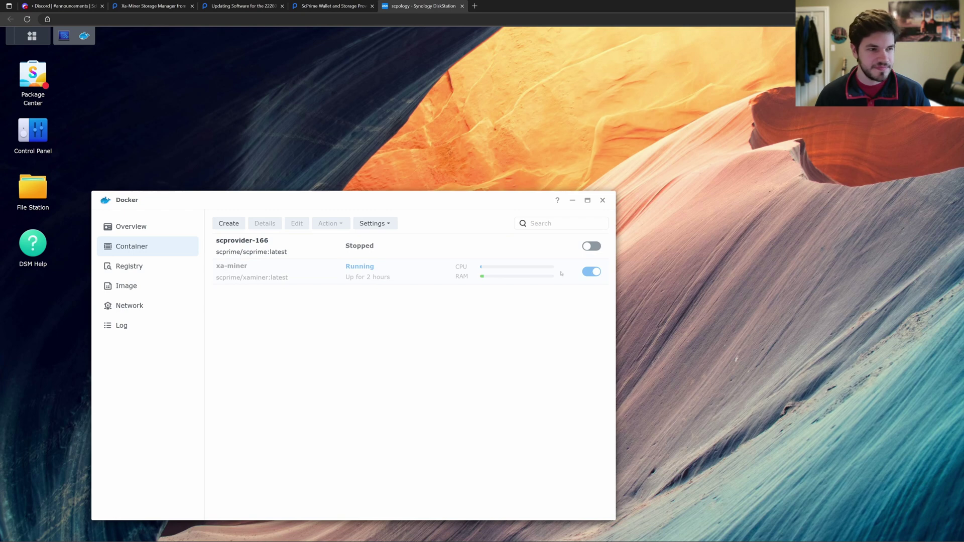
In File Station, delete the spd file from docker/xa-miner/config/spd.
double_click(44, 178)
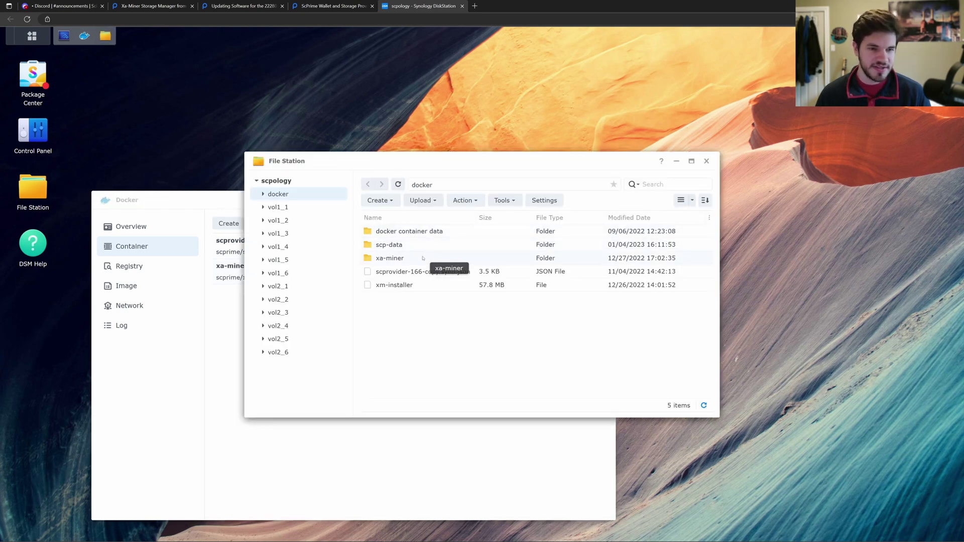
double_click(423, 258)
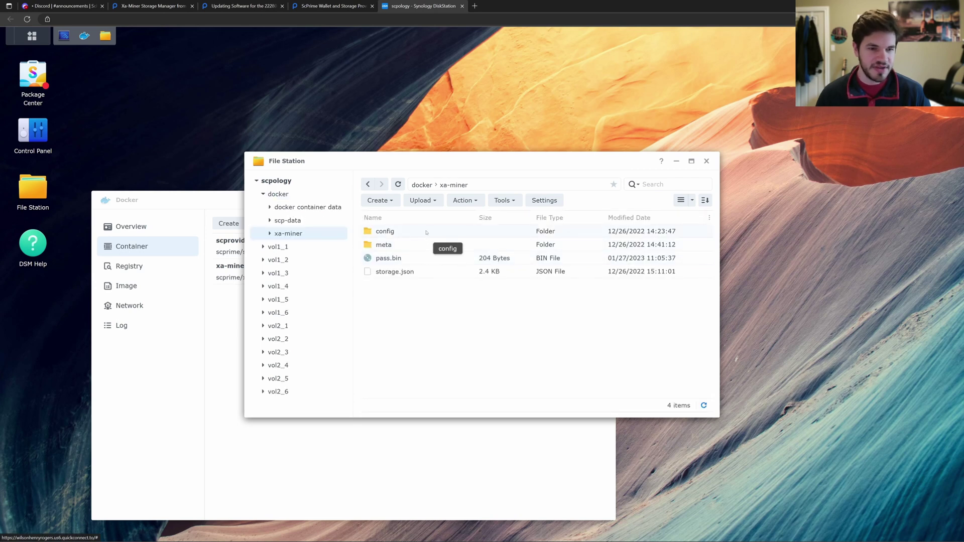
double_click(426, 232)
double_click(426, 231)
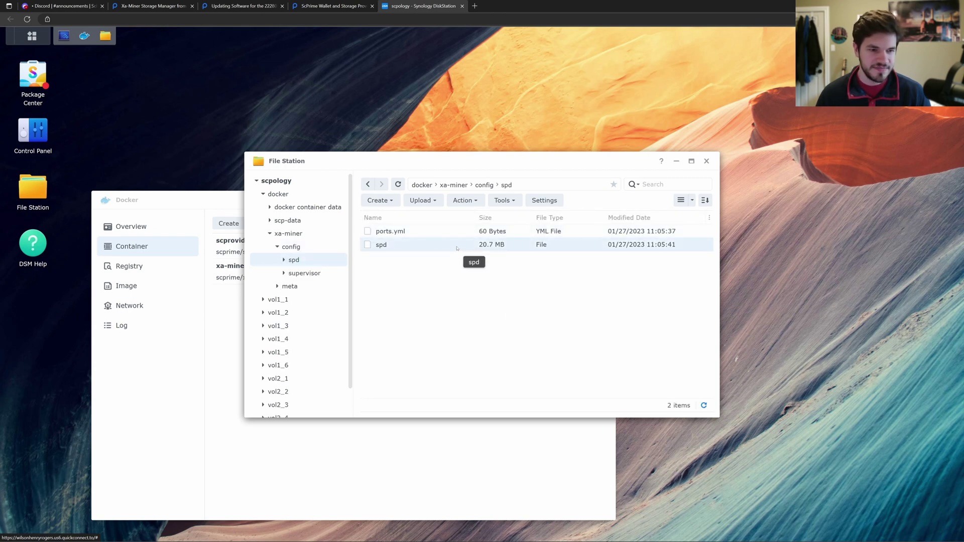
right_click(457, 248)
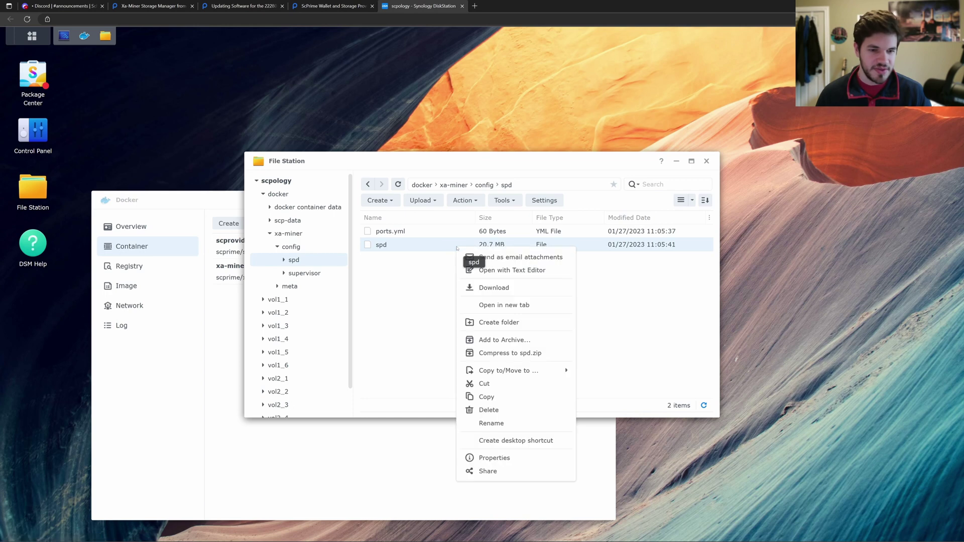
left_click(506, 409)
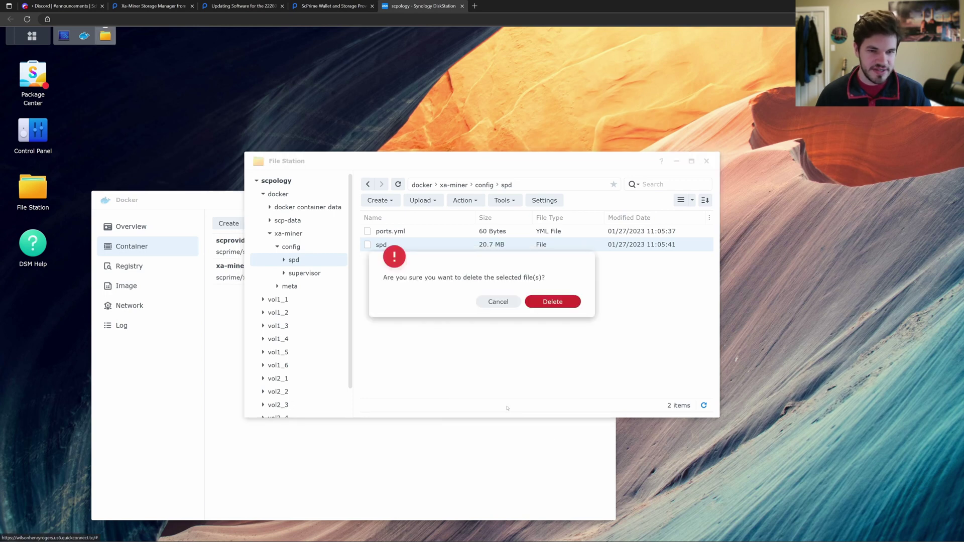
left_click(556, 301)
left_click(230, 313)
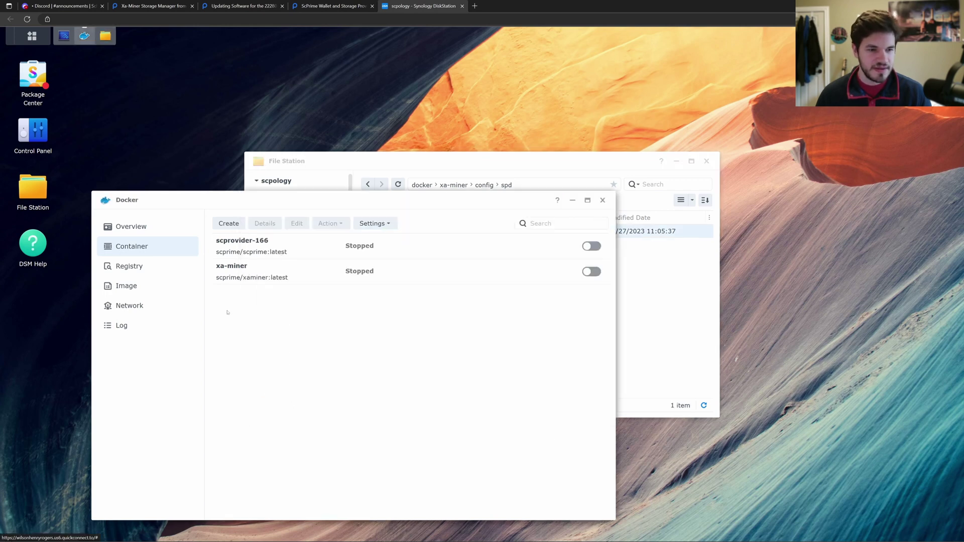
Switch xa-miner back on and refresh the spd folder to confirm the new 20.7 MB spd file.
left_click(589, 273)
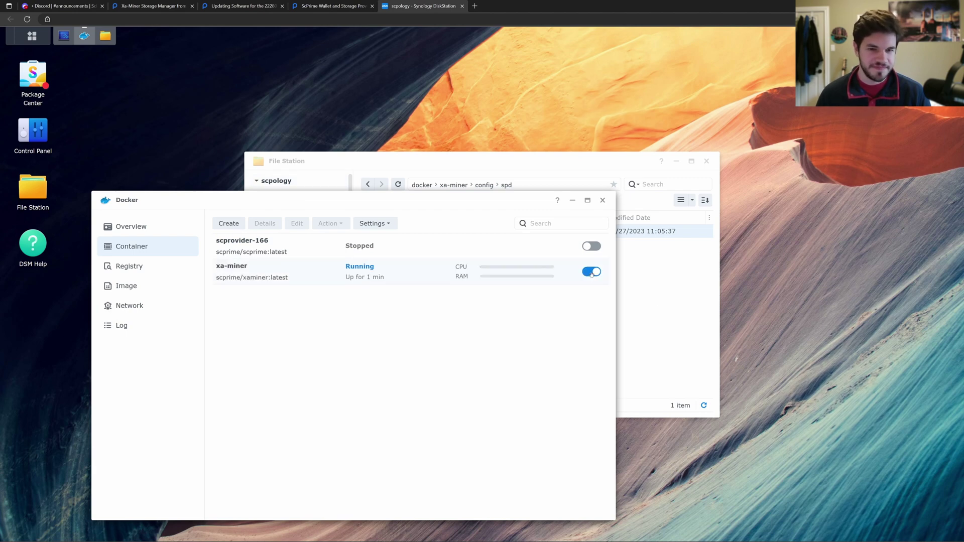
left_click(660, 301)
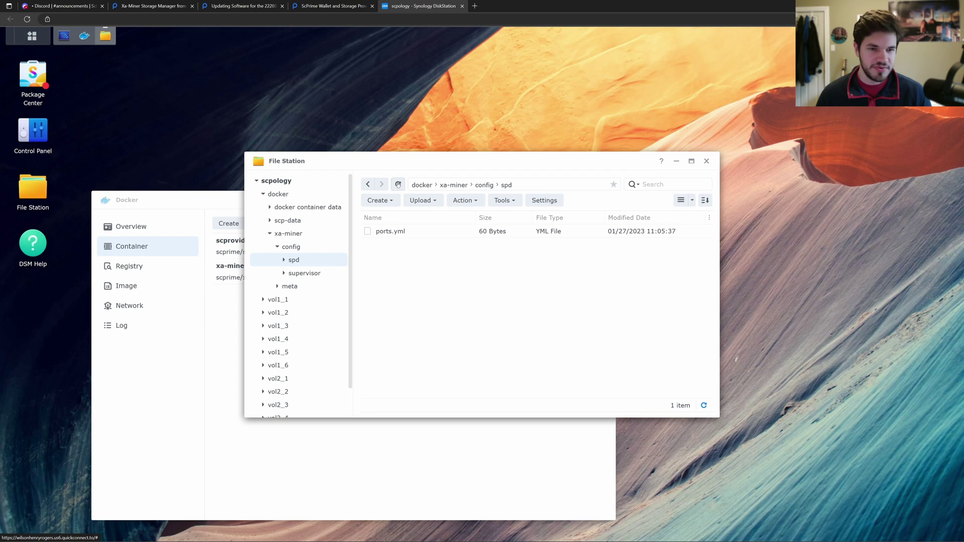
left_click(397, 185)
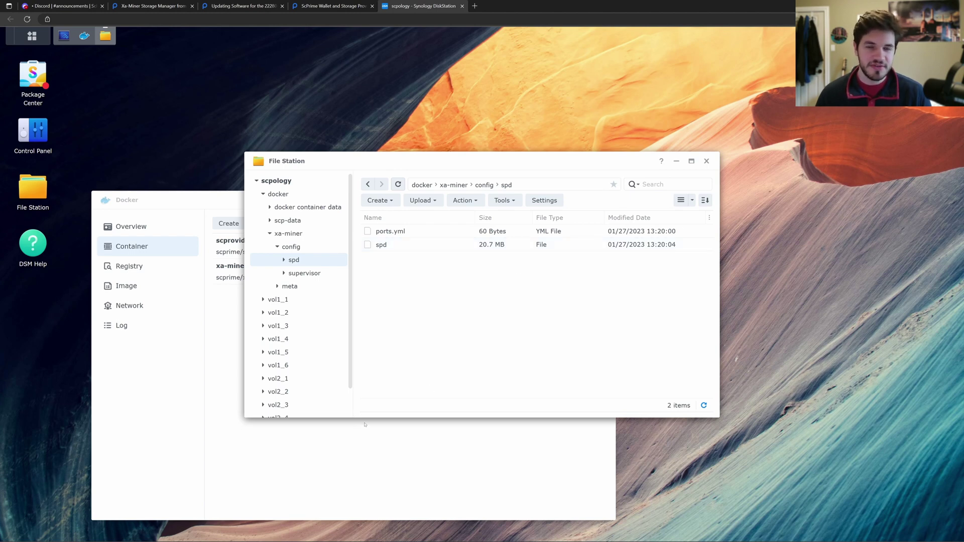
left_click(365, 424)
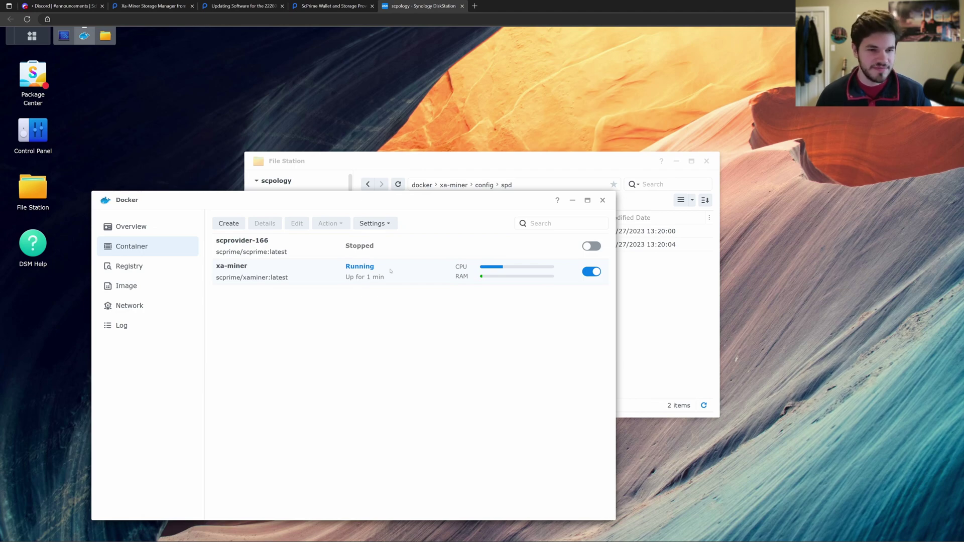
key("ctrl+3")
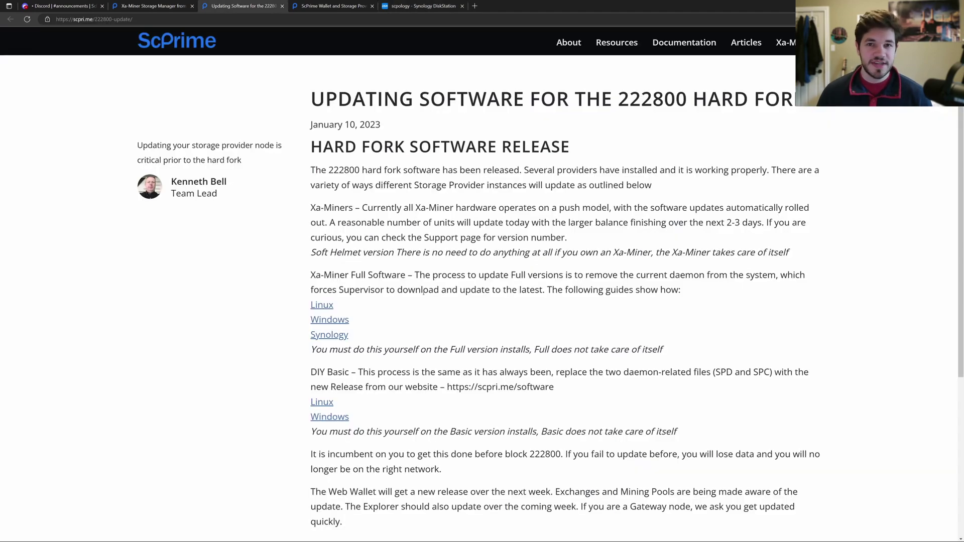
Open the Linux guide in a new tab, highlighting 'Upgrading to a new SPD Release' and the spd delete command.
middle_click(326, 305)
left_click(347, 9)
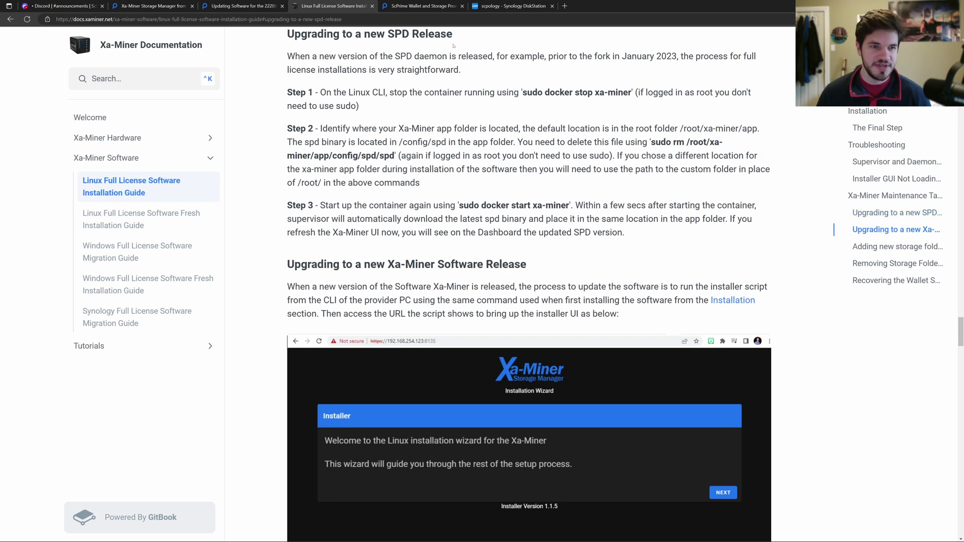
left_click_drag(447, 33, 285, 33)
left_click(357, 169)
scroll(357, 168, "up", 2)
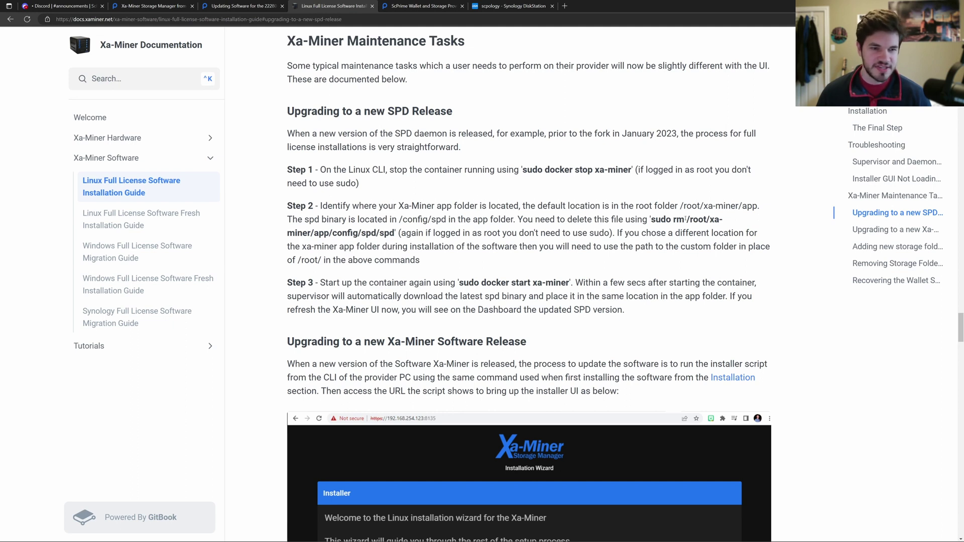
left_click_drag(380, 233, 395, 232)
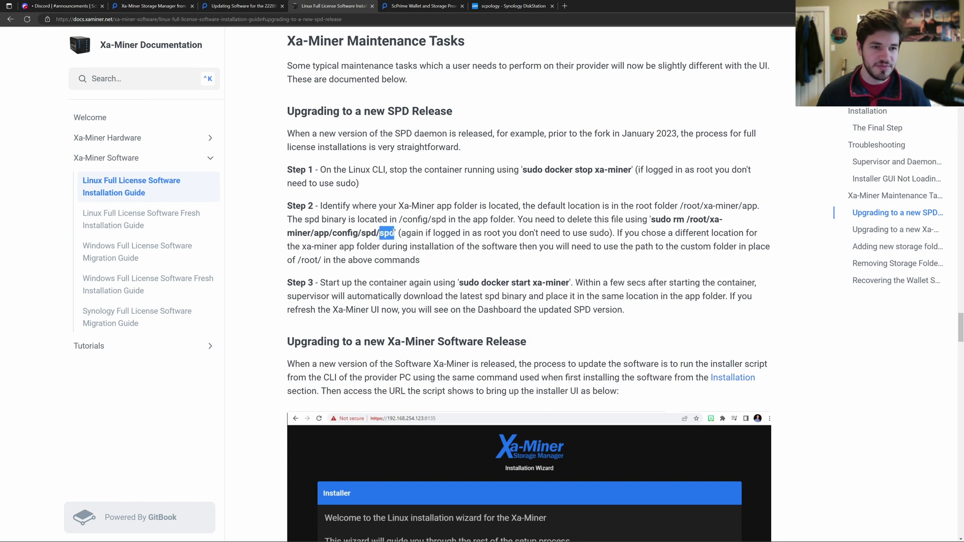
left_click(438, 232)
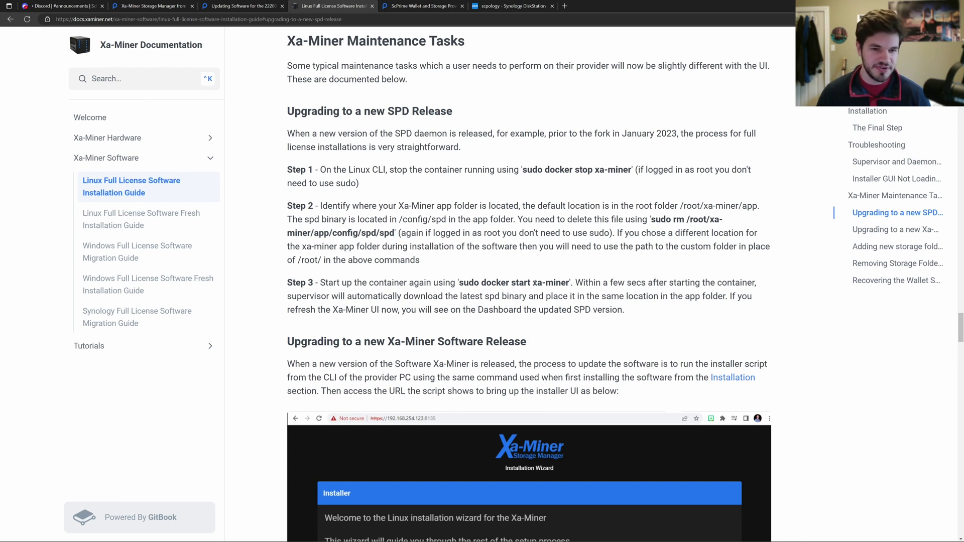
left_click(244, 6)
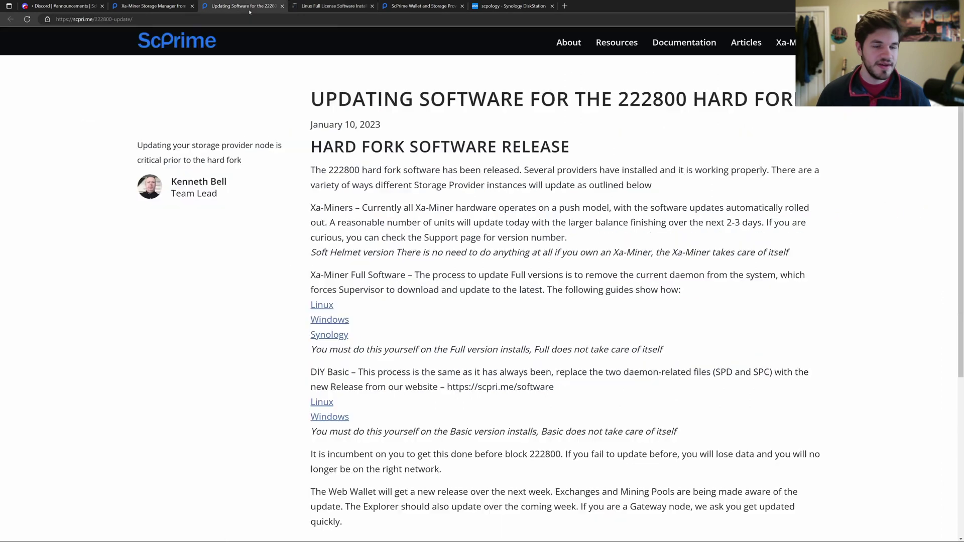
Open the Windows migration guide in a new tab and review its SPD upgrade Steps 1–3, highlighting spd.
middle_click(329, 319)
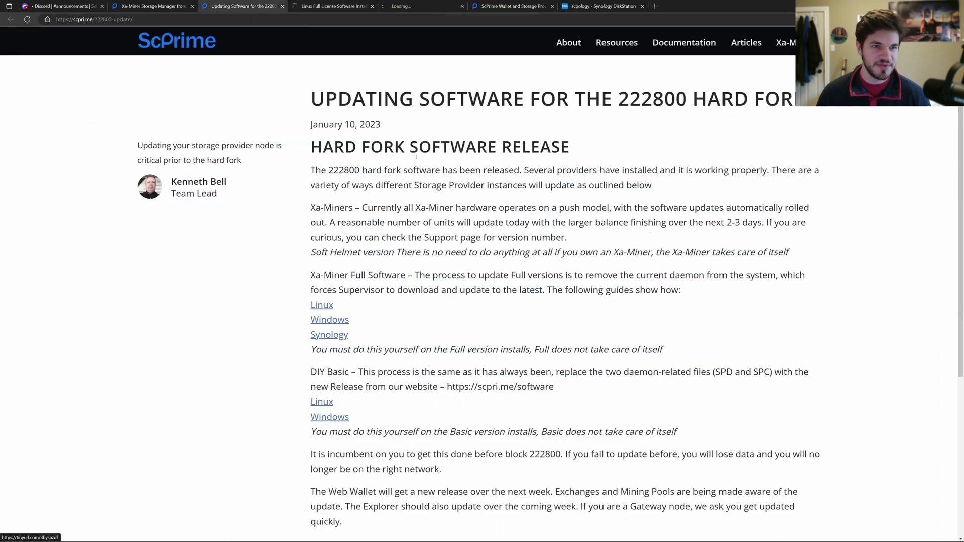
left_click(422, 6)
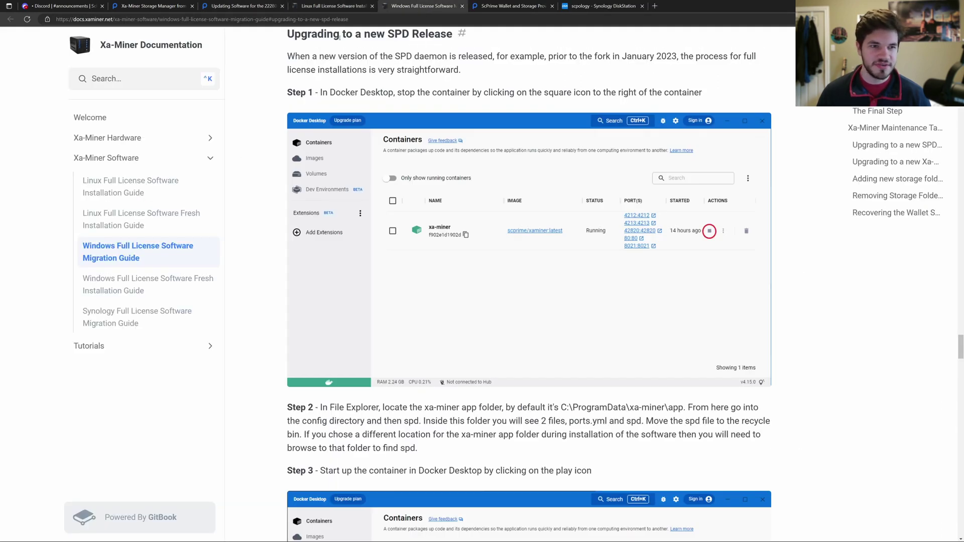
left_click_drag(441, 34, 300, 34)
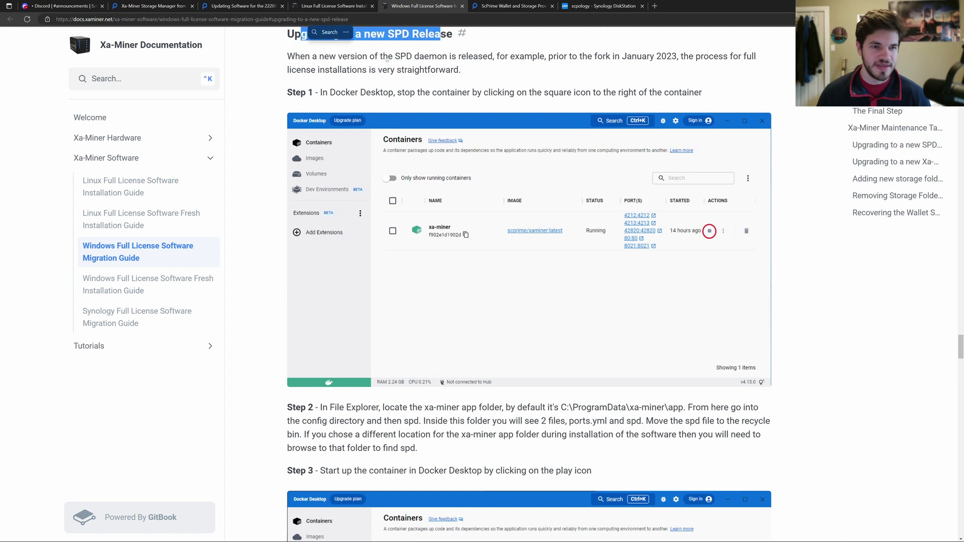
left_click(300, 33)
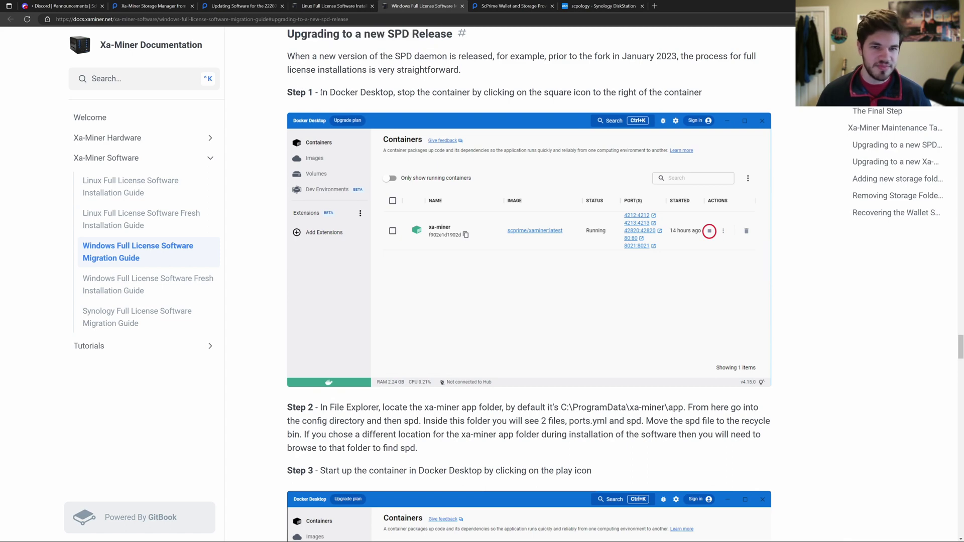
scroll(516, 180, "down", 5)
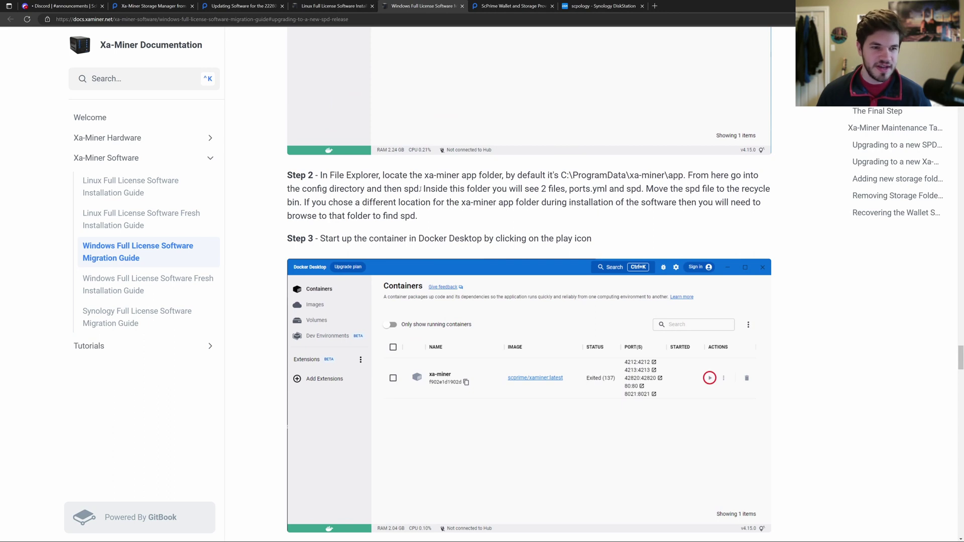
double_click(407, 188)
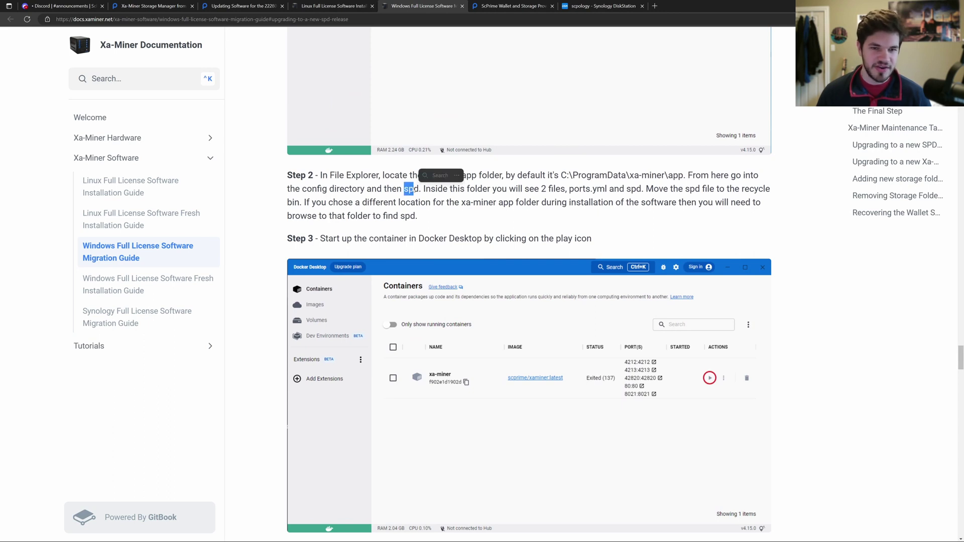
left_click(523, 190)
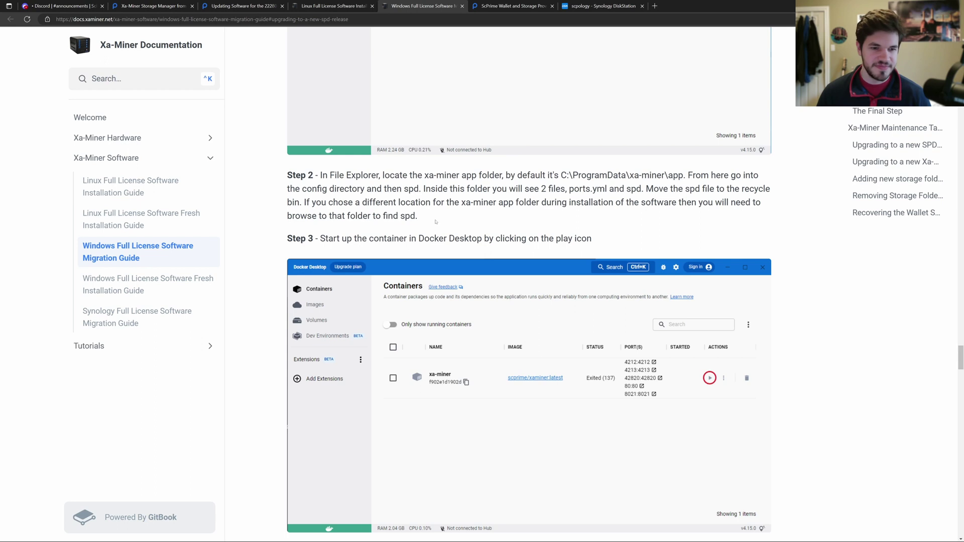
scroll(443, 220, "down", 2)
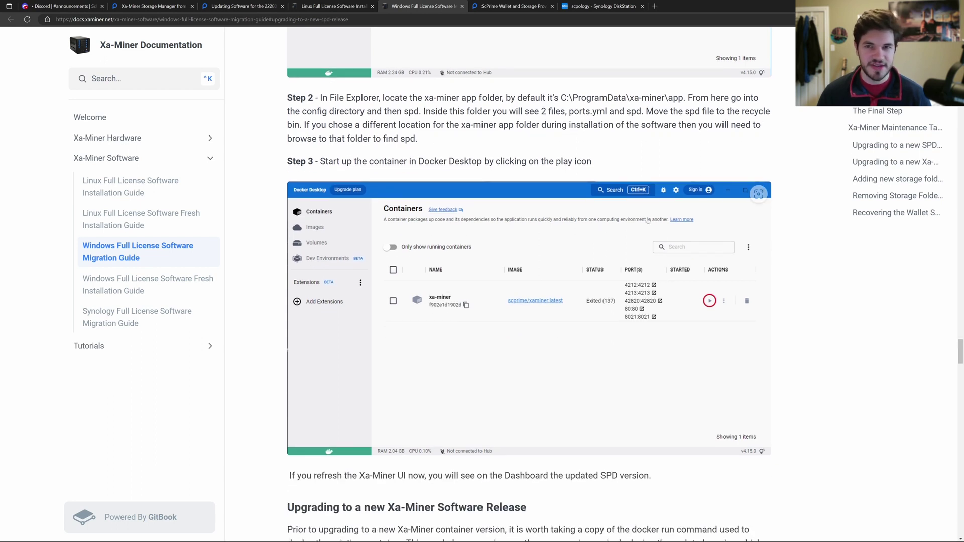
scroll(825, 138, "up", 4)
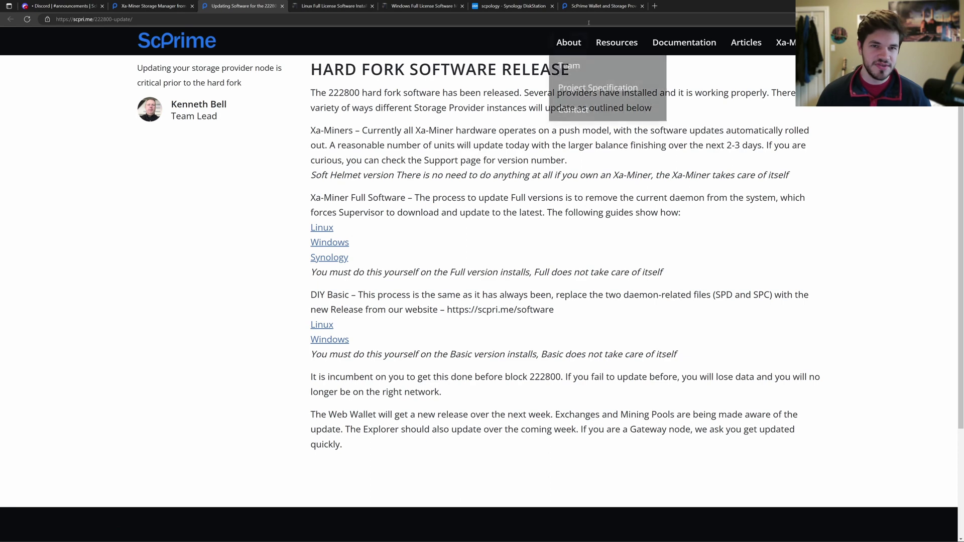
Show the ScPrime Software Download tab and highlight the COMMAND LINE DAEMON 1.7.2 heading.
left_click(597, 6)
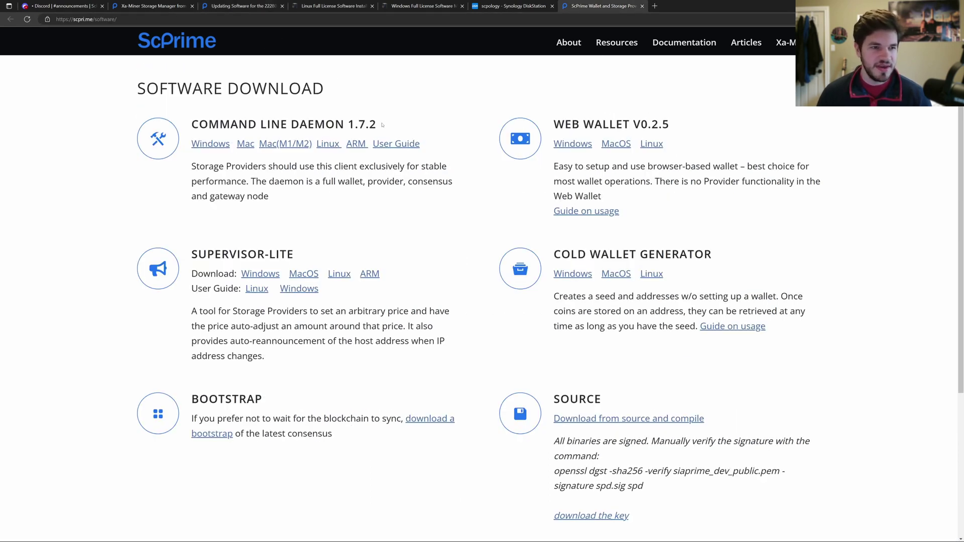
left_click_drag(381, 124, 192, 124)
left_click(453, 92)
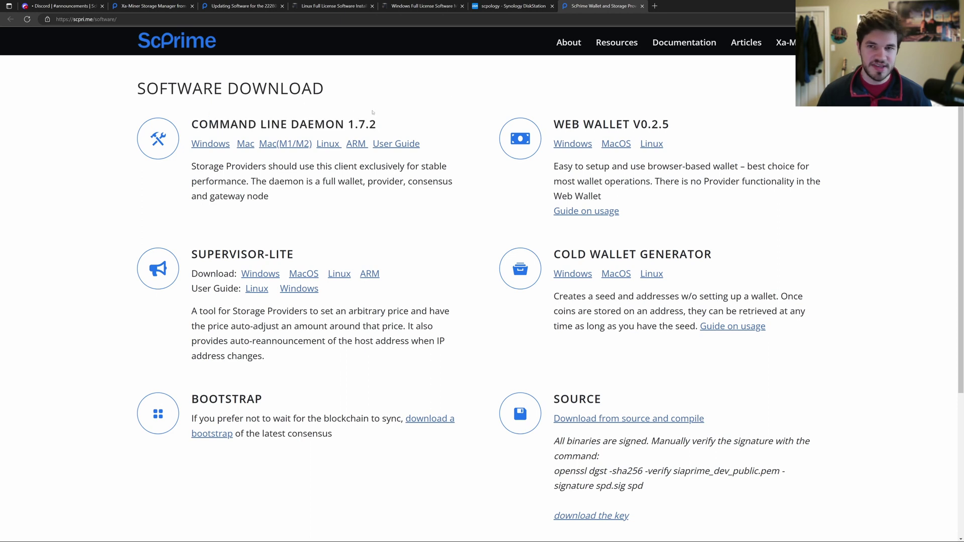